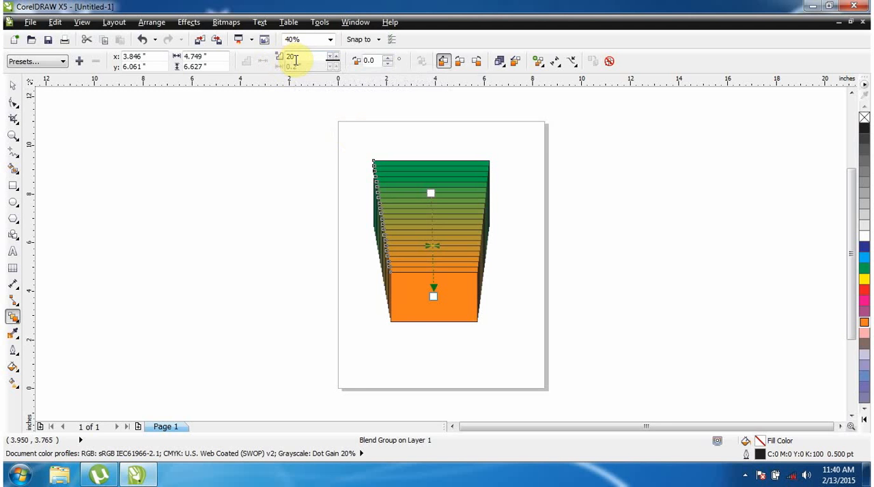
Vary the number of steps in the green-to-orange rectangle blend, ending at 16
click(335, 57)
click(335, 58)
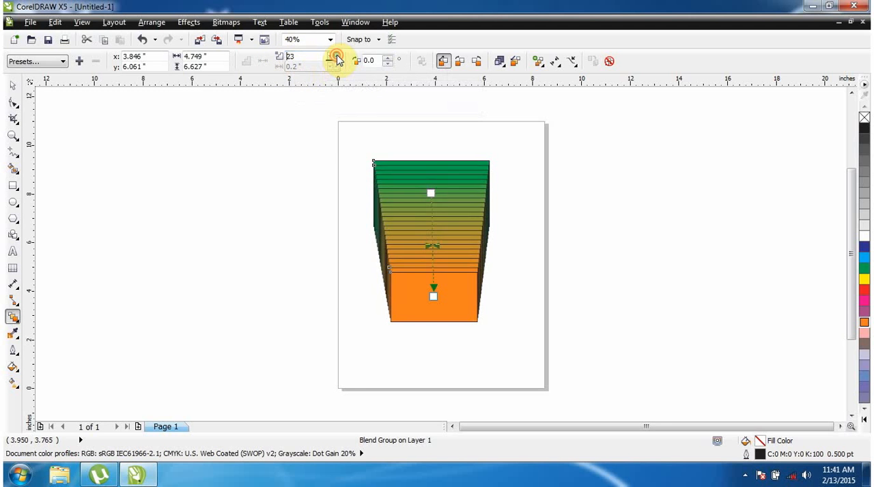
click(334, 57)
click(333, 57)
click(331, 57)
click(331, 56)
click(331, 56)
click(331, 56)
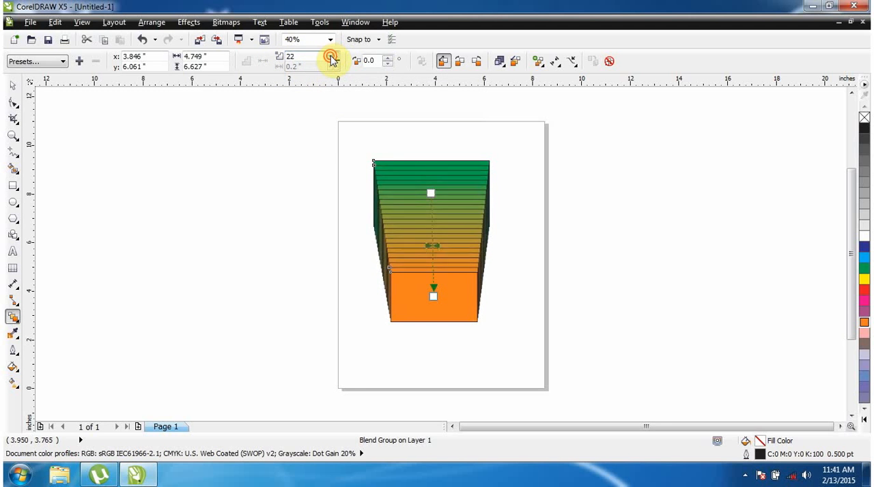
click(330, 57)
click(330, 56)
click(330, 57)
click(330, 57)
click(330, 57)
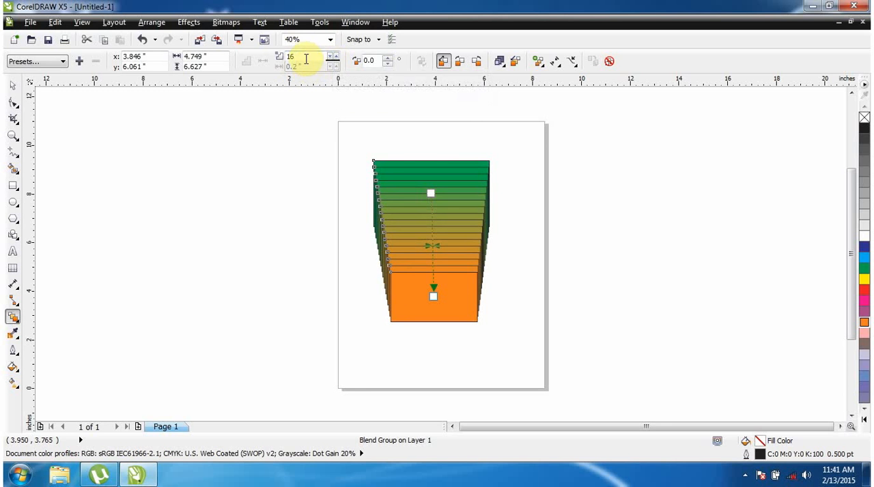
Set the rectangle blend's number of steps to 5
drag(302, 57, 278, 58)
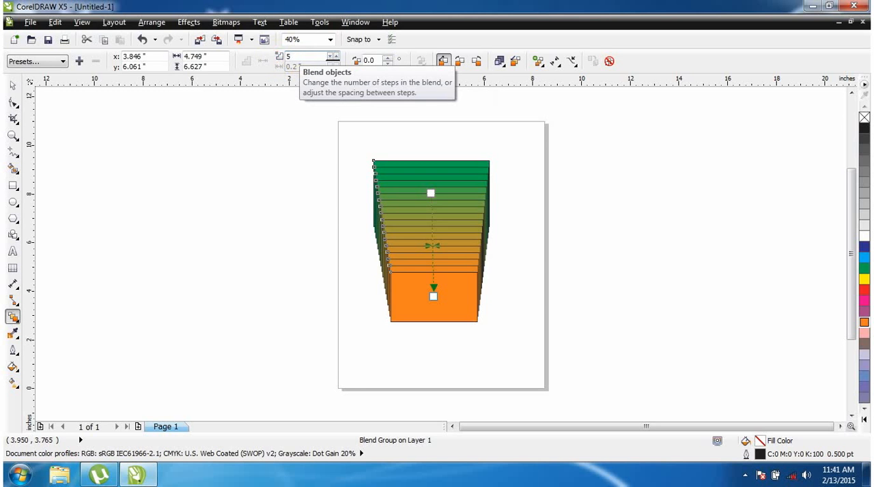
text(5)
key(Return)
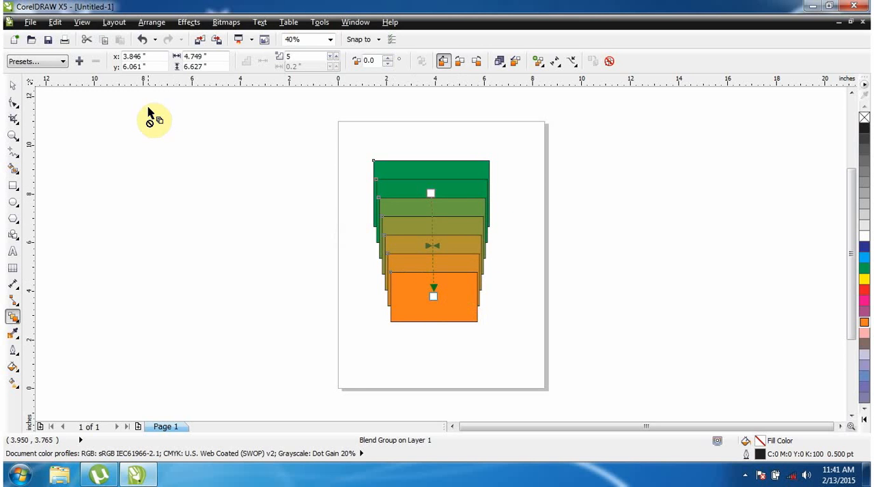
Select the whole rectangle blend and delete it from the page
click(13, 86)
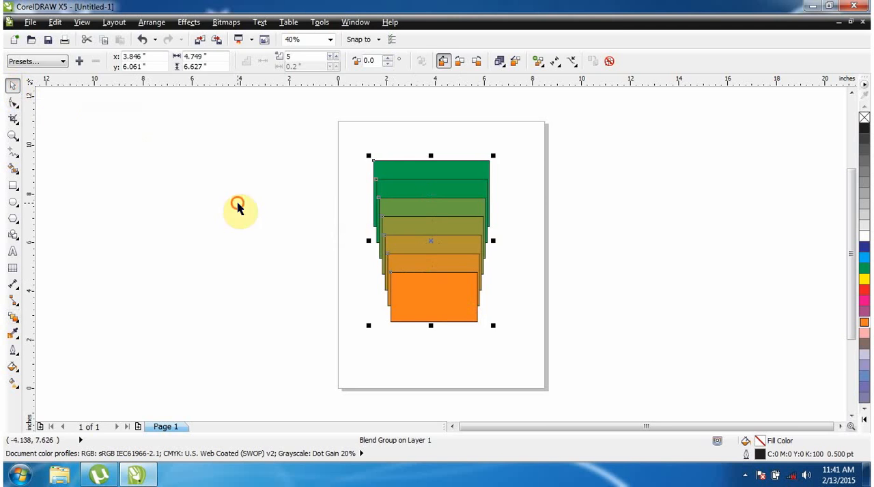
drag(273, 115, 557, 392)
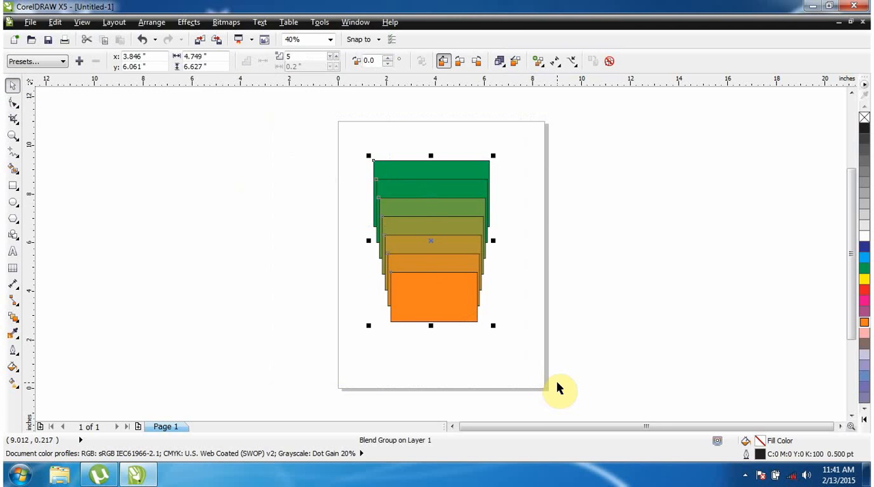
key(Delete)
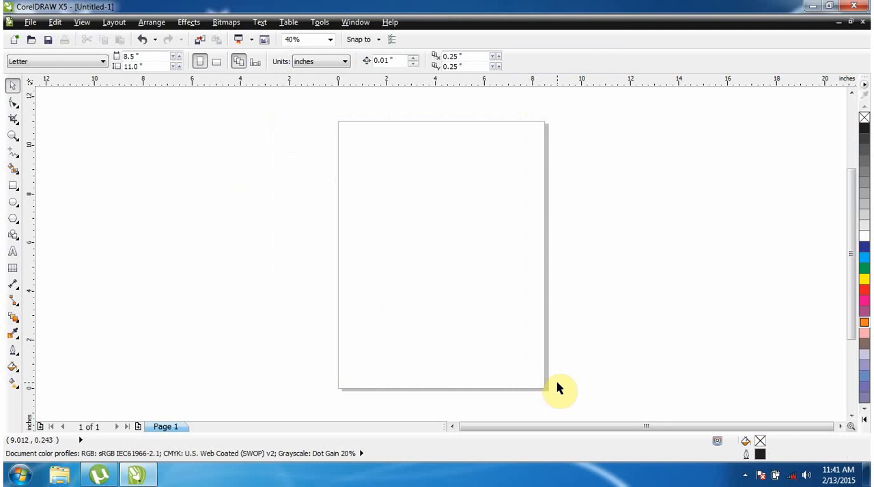
Add the artistic text PAKISTAN on the upper part of the page and enlarge it to about 92 pt
click(12, 251)
click(380, 194)
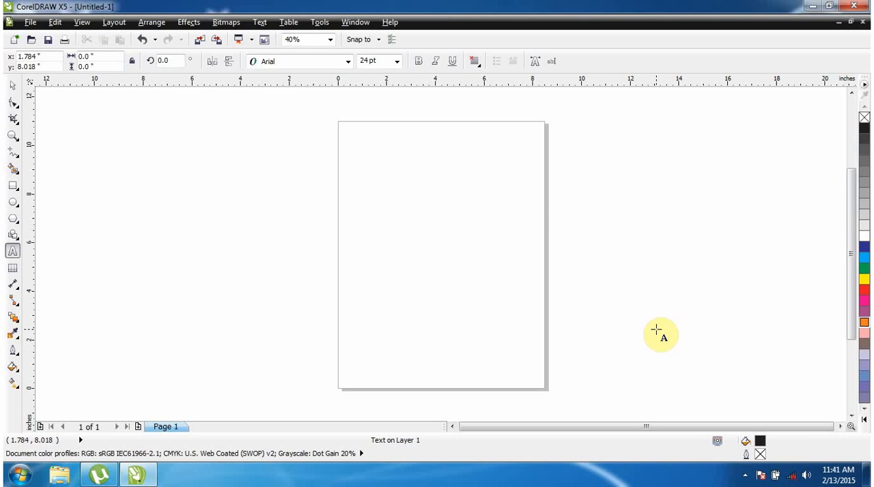
text(PAKISTAN)
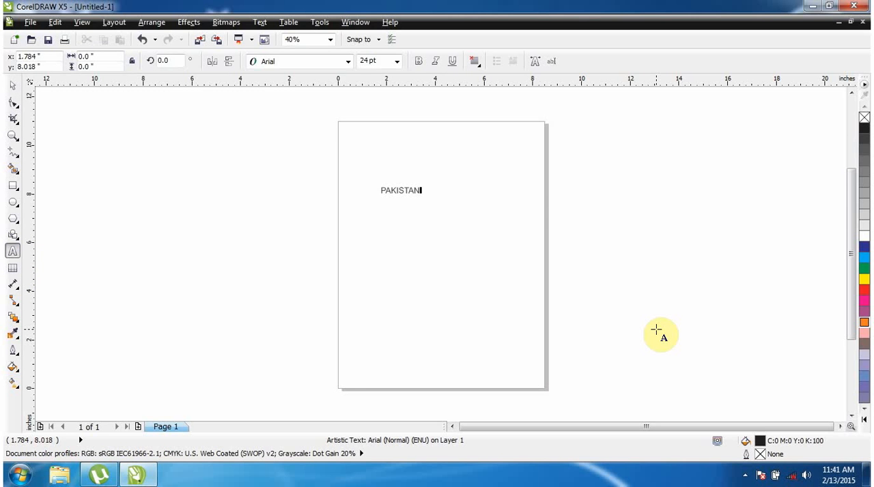
click(12, 84)
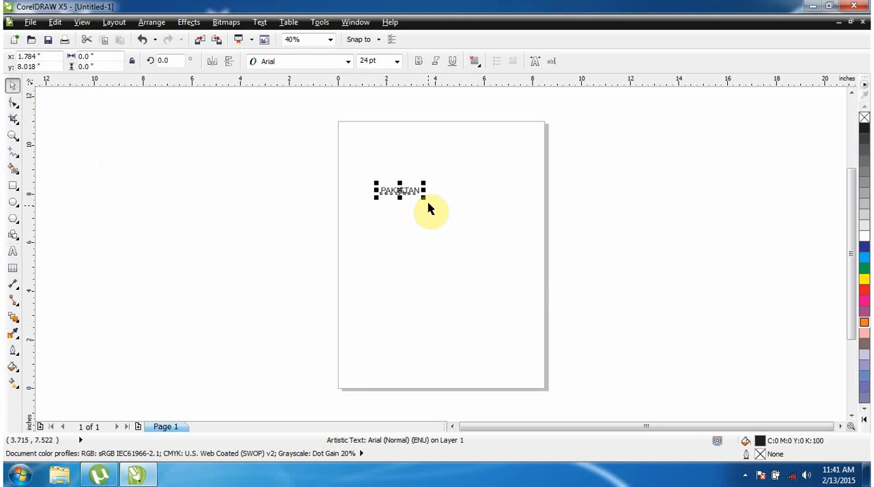
drag(424, 198, 531, 290)
Format the PAKISTAN text in Arial Black with a red fill and shift it roughly to the page's horizontal centre
click(301, 62)
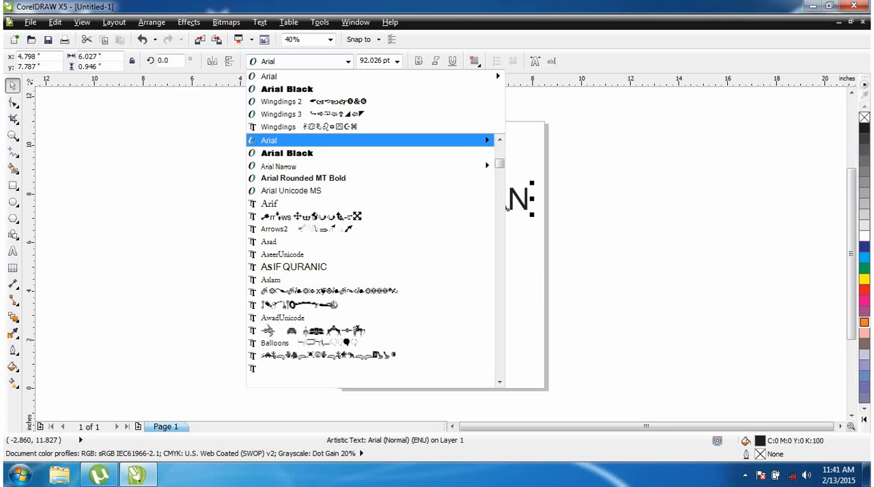
click(287, 90)
drag(468, 220, 439, 245)
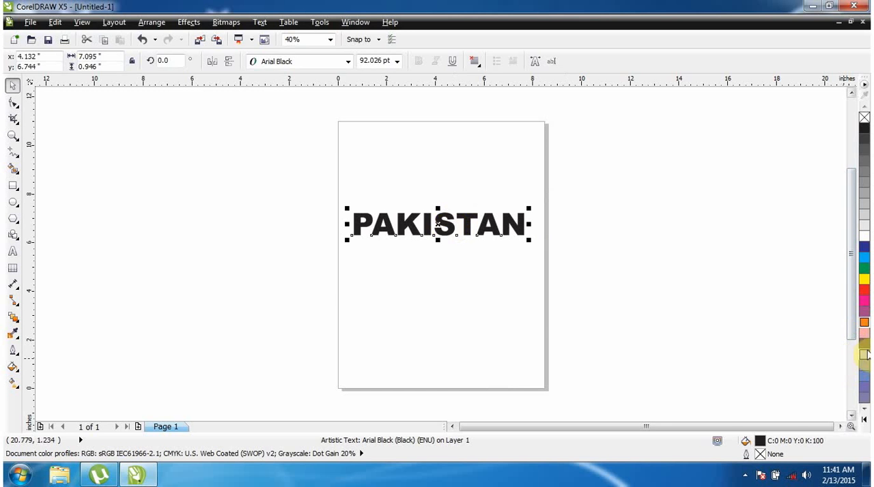
click(864, 290)
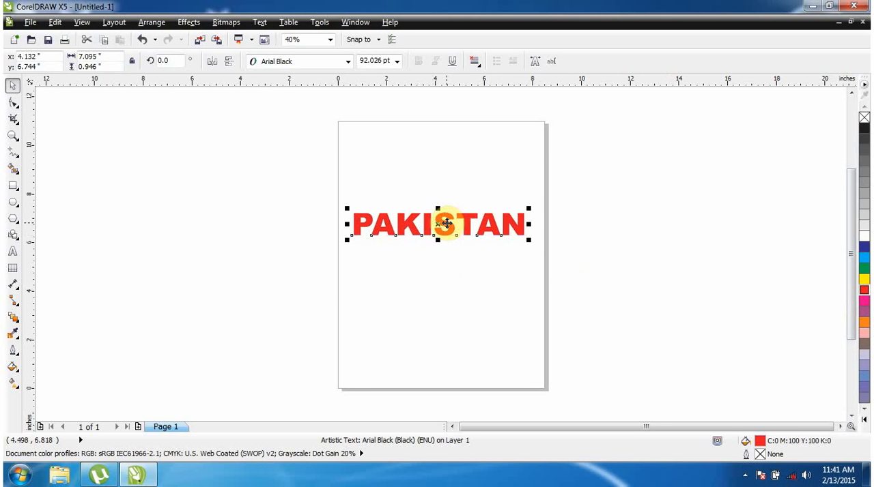
Create a yellow copy of the PAKISTAN text below the red original, enlarged about its centre to about 146 pt
drag(445, 224, 450, 284)
right_click(450, 283)
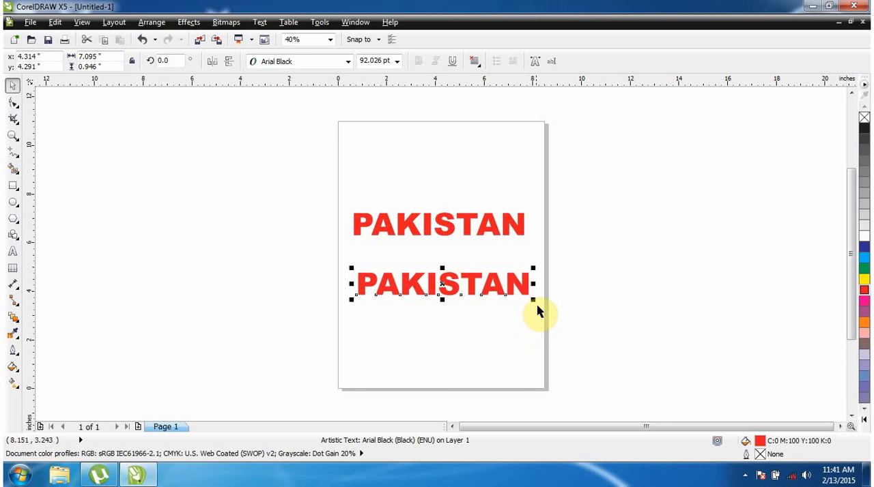
drag(533, 300, 583, 328)
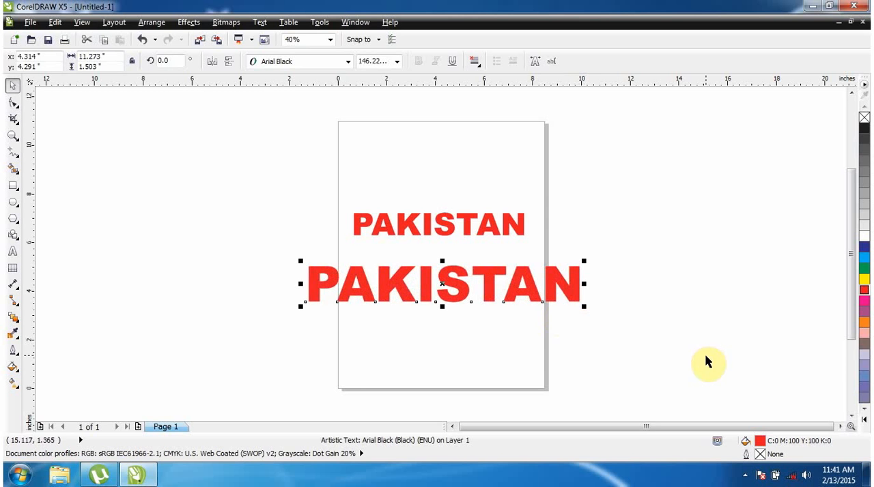
click(864, 325)
click(864, 279)
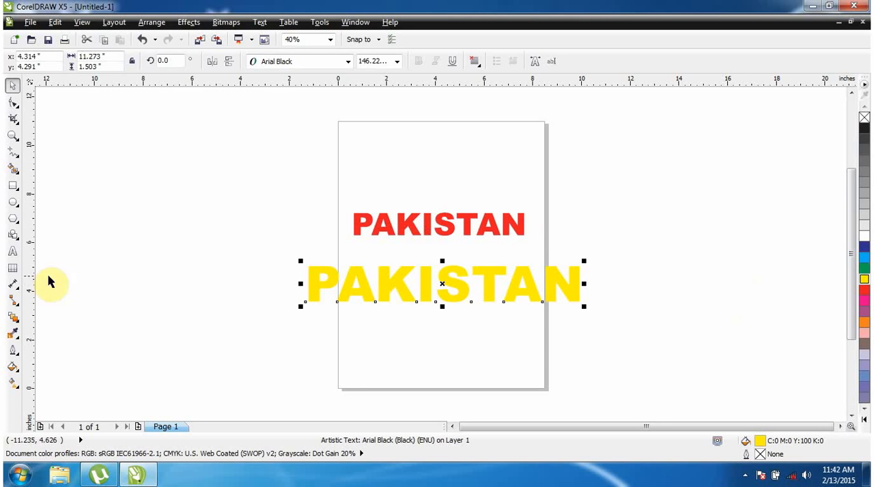
Blend the red PAKISTAN text into the larger yellow copy with 20 steps, and deselect the result
click(13, 318)
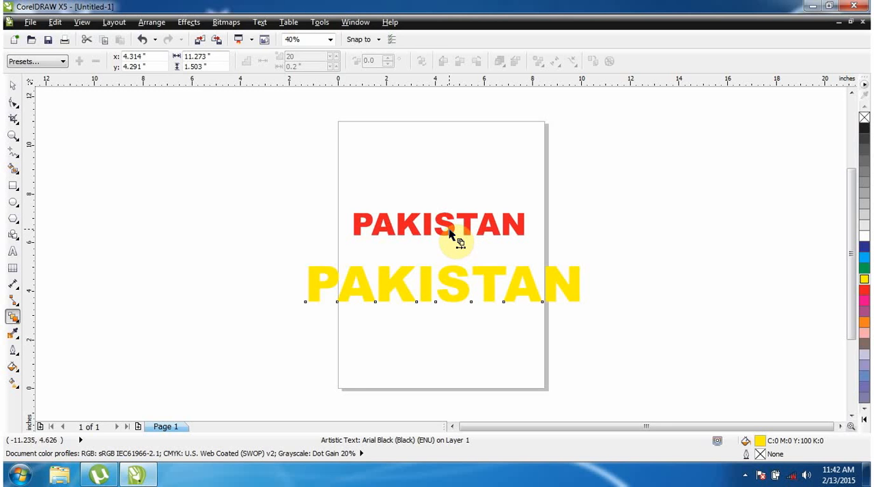
drag(449, 232, 450, 290)
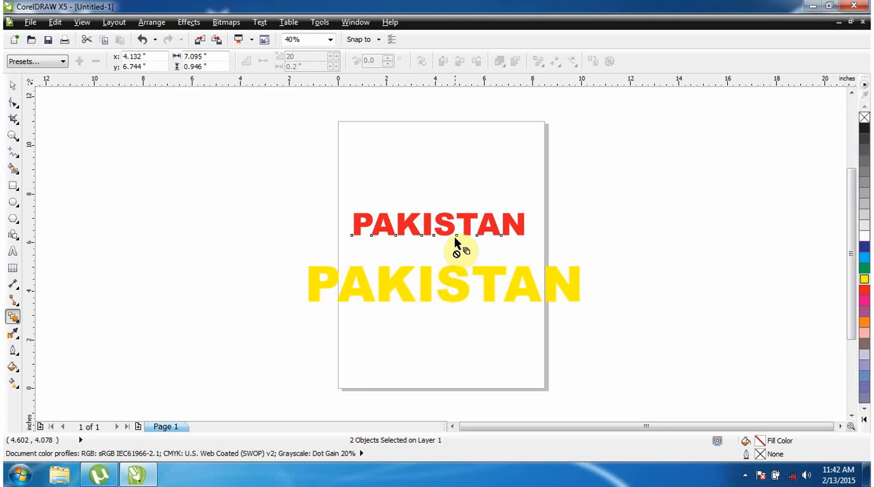
drag(450, 234, 459, 290)
click(13, 86)
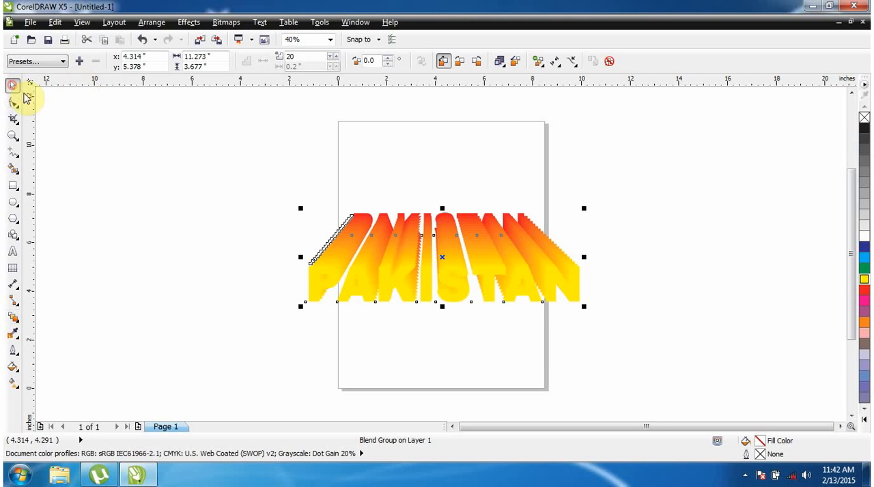
click(270, 289)
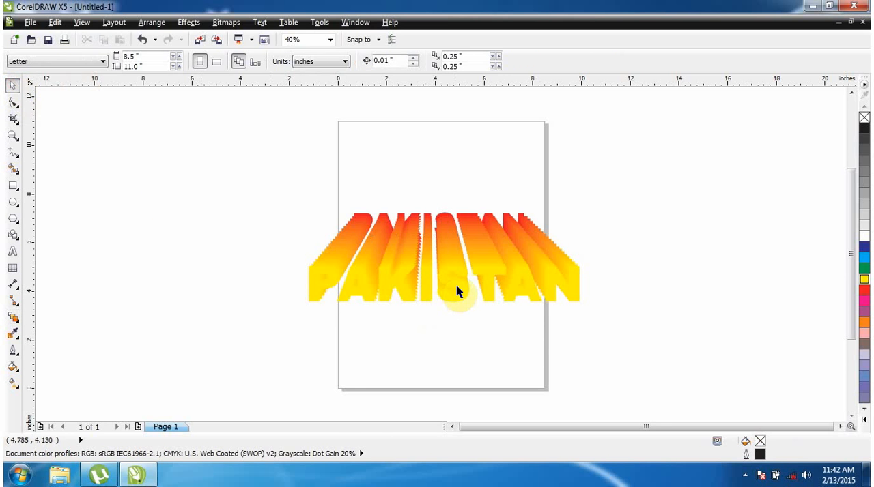
Move the yellow front text of the blend up by about 1 inch, closer to the red text, and deselect it
drag(459, 290, 457, 258)
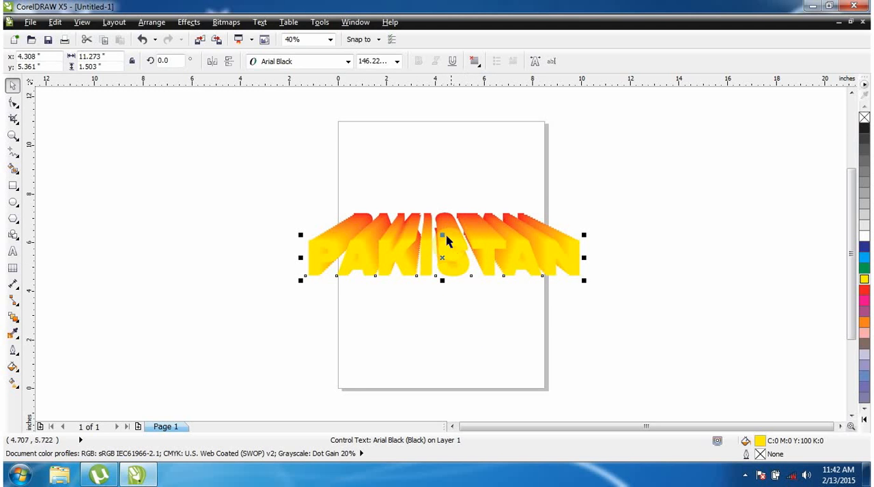
click(394, 328)
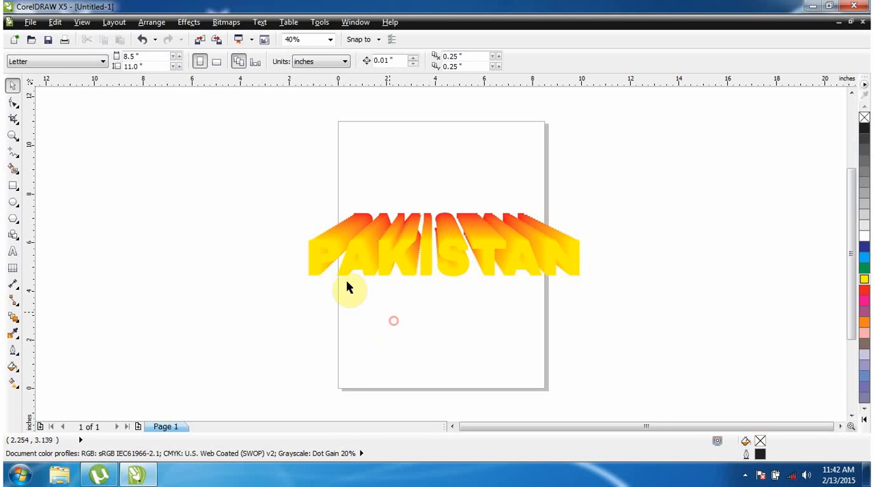
click(333, 253)
click(266, 179)
Select the whole PAKISTAN blend and vary its number of steps up past 40 and back down to 16
drag(265, 175, 637, 301)
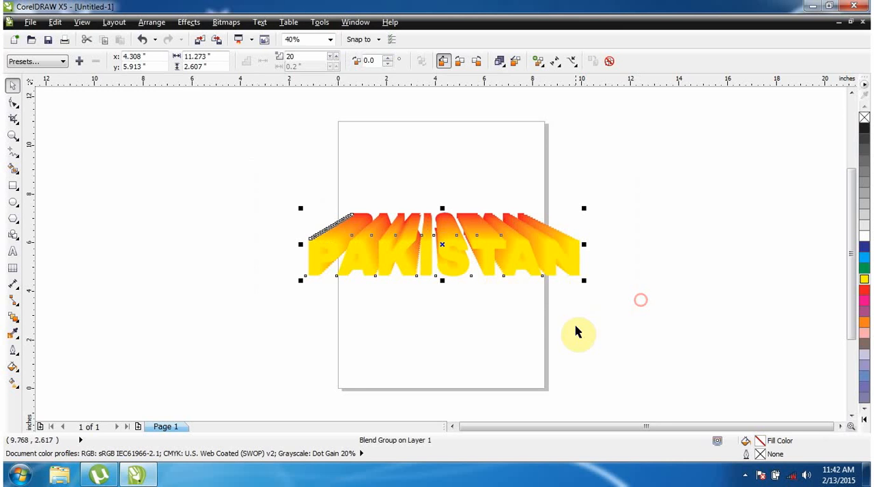
click(335, 55)
click(335, 56)
click(335, 55)
click(335, 55)
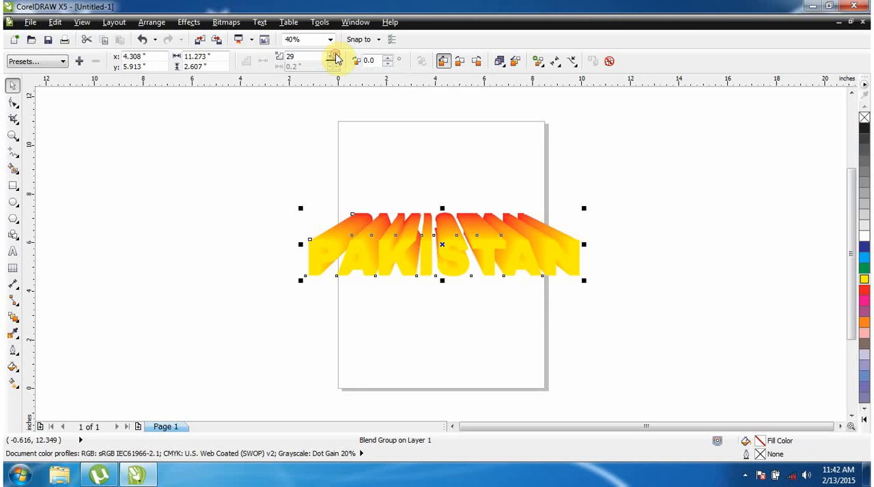
click(335, 55)
click(335, 55)
click(335, 55)
click(335, 55)
click(335, 55)
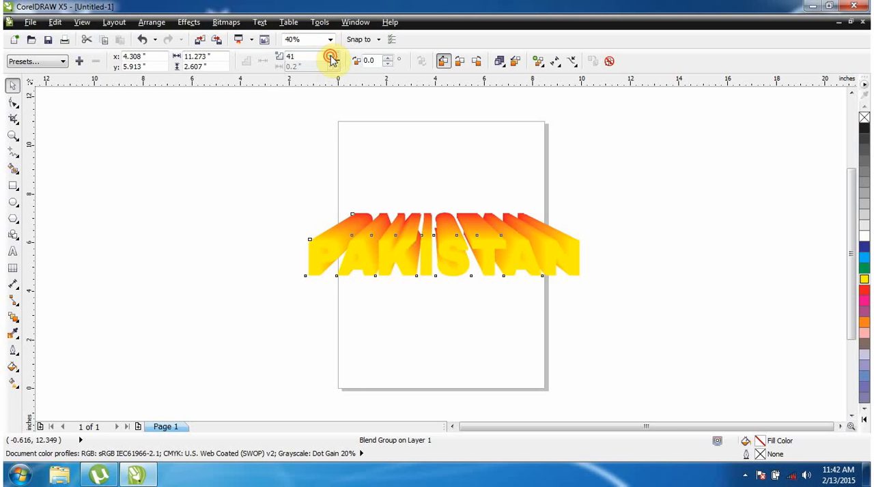
click(334, 62)
click(334, 62)
click(333, 62)
click(333, 60)
click(332, 60)
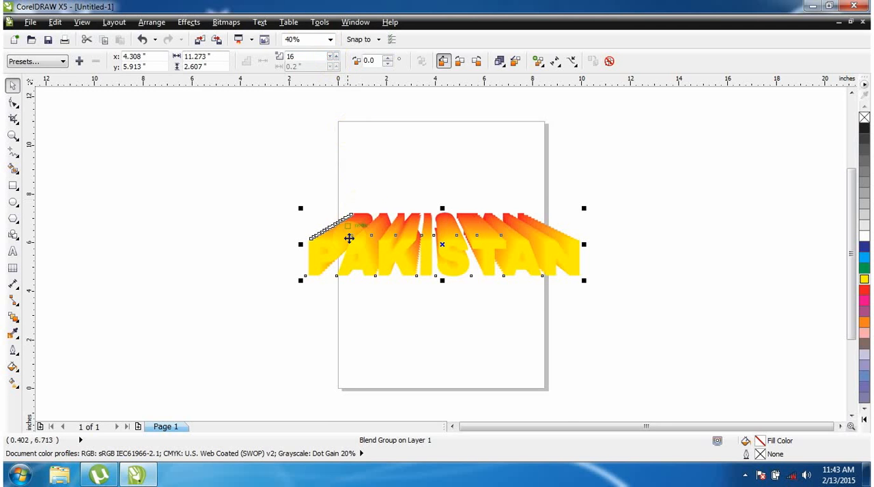
Lower the PAKISTAN blend's number of steps to about 12 and raise it to 63
drag(310, 214, 388, 264)
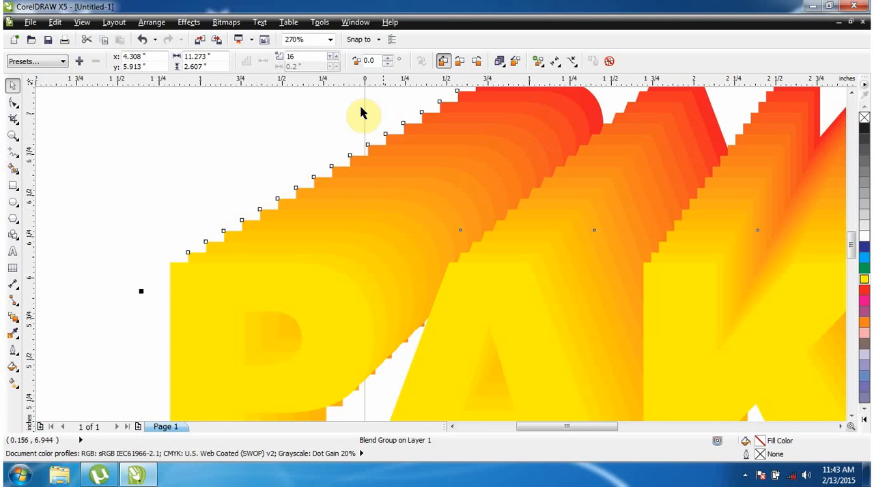
click(334, 64)
click(334, 63)
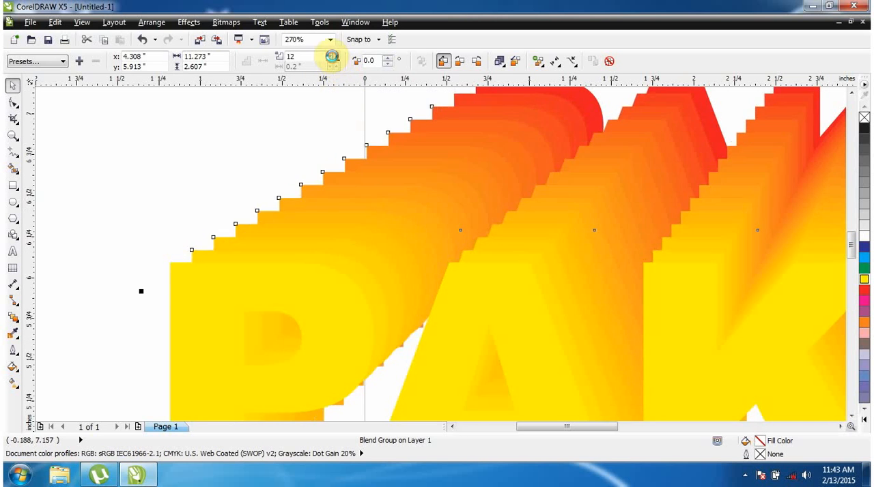
click(334, 63)
click(334, 63)
click(334, 64)
click(334, 63)
click(333, 58)
click(334, 57)
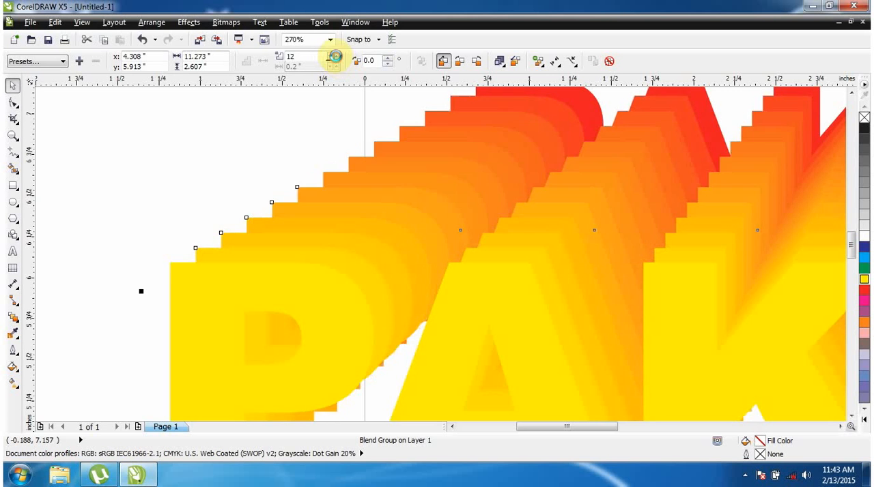
click(334, 57)
click(333, 57)
click(334, 57)
click(334, 58)
click(333, 58)
click(334, 57)
click(334, 58)
click(334, 57)
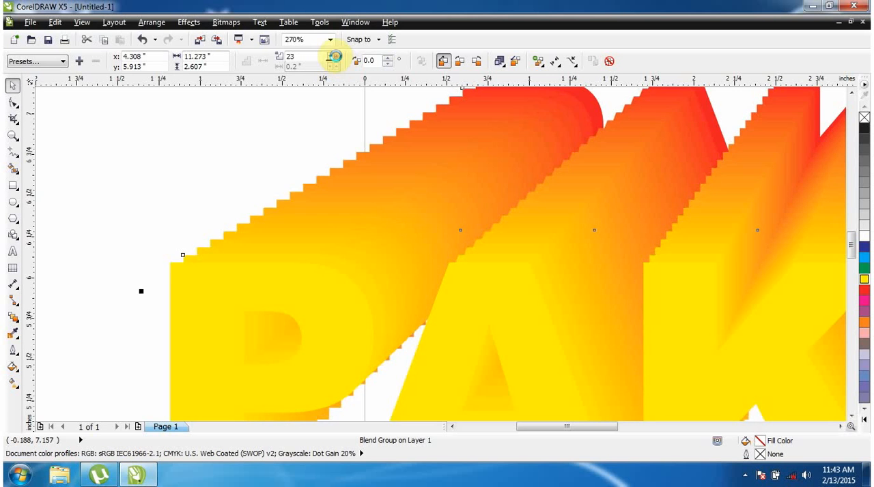
click(334, 57)
click(334, 57)
click(334, 58)
click(333, 57)
click(334, 57)
click(333, 57)
click(333, 57)
click(334, 57)
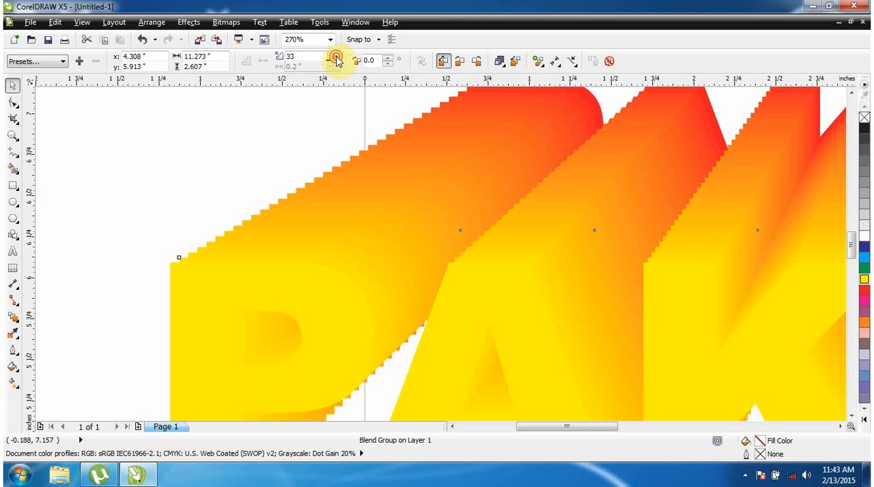
click(334, 57)
click(334, 57)
click(333, 58)
click(333, 57)
click(334, 57)
click(334, 57)
click(335, 57)
click(334, 57)
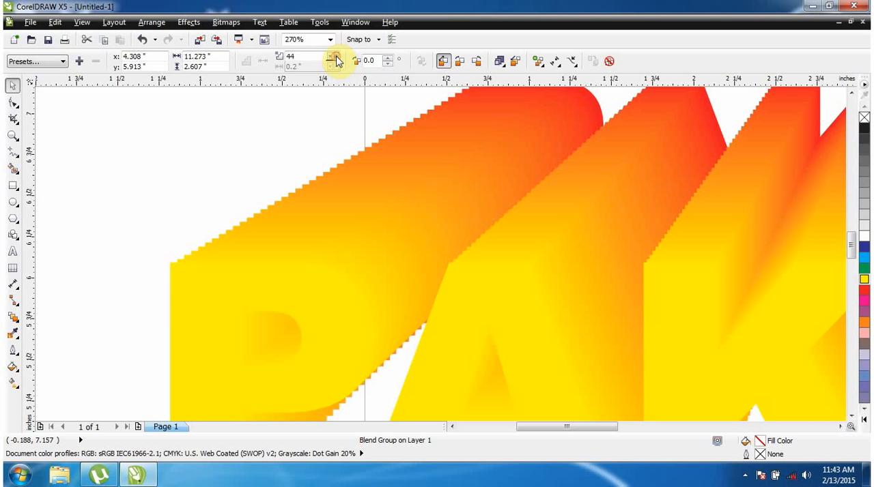
click(334, 57)
click(335, 57)
click(334, 58)
click(335, 57)
click(335, 57)
click(334, 57)
click(336, 58)
click(335, 58)
click(335, 58)
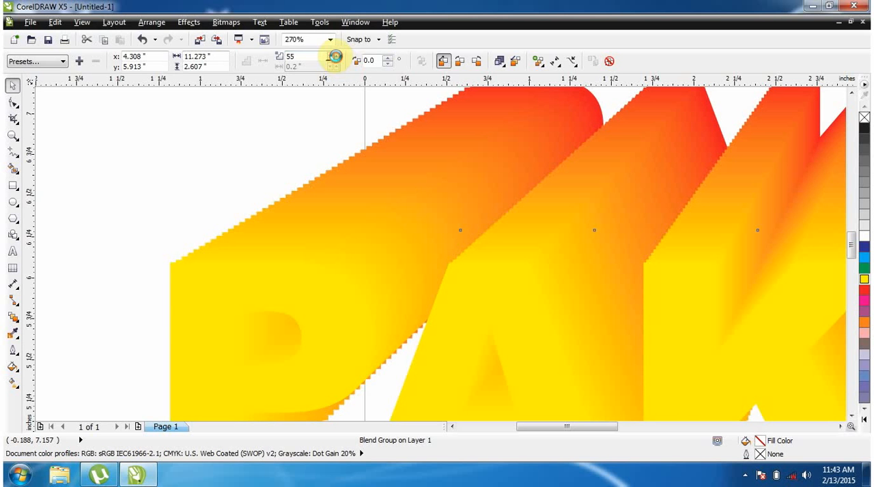
click(335, 58)
click(335, 58)
Set the PAKISTAN blend's number of steps to 150, view the whole artwork, and deselect the blend
click(335, 58)
click(335, 58)
click(335, 58)
click(335, 58)
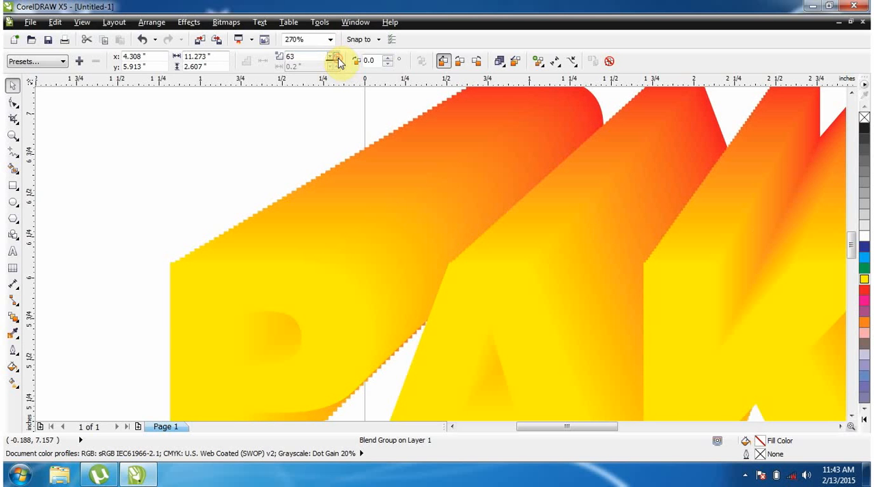
click(335, 58)
click(335, 58)
click(335, 58)
click(335, 58)
double_click(293, 57)
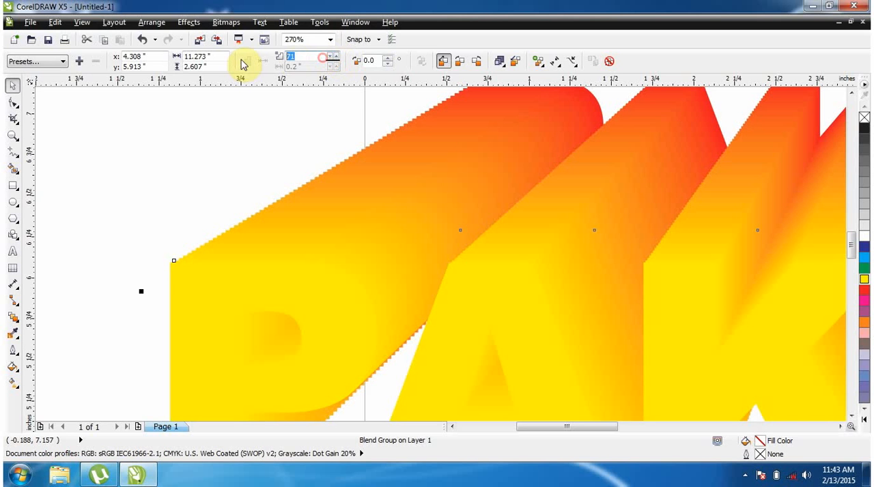
text(150)
key(Return)
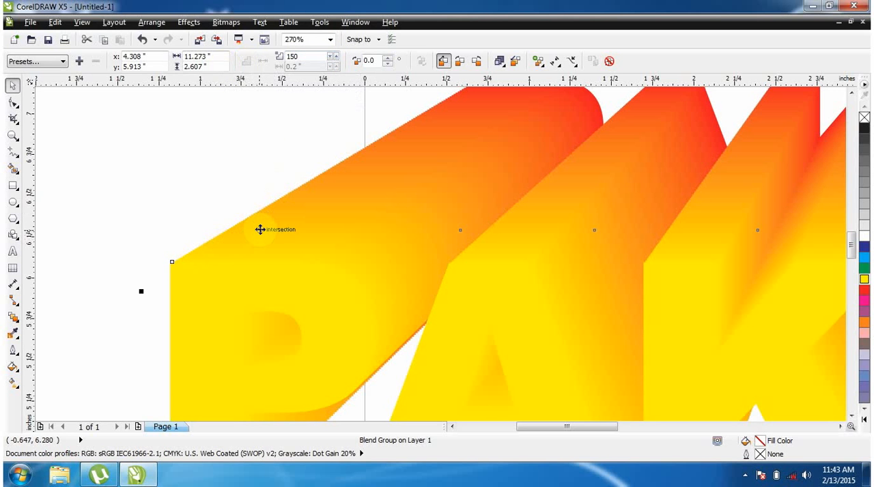
key(F4)
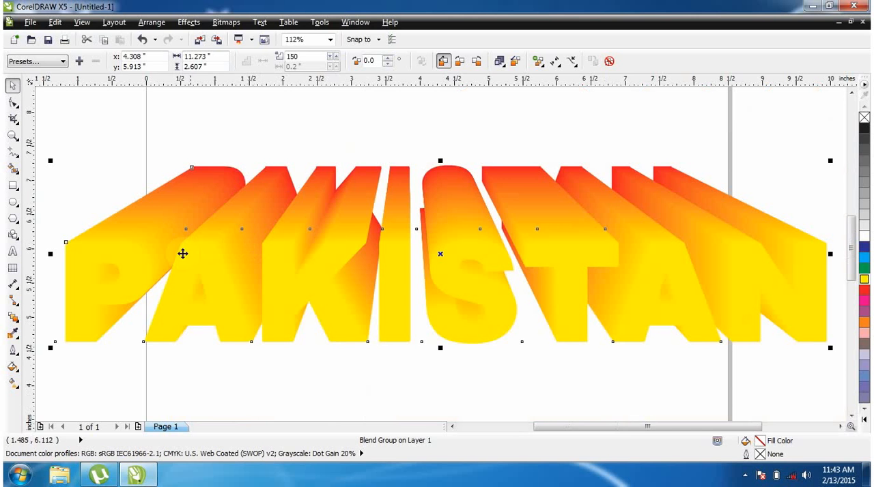
click(331, 126)
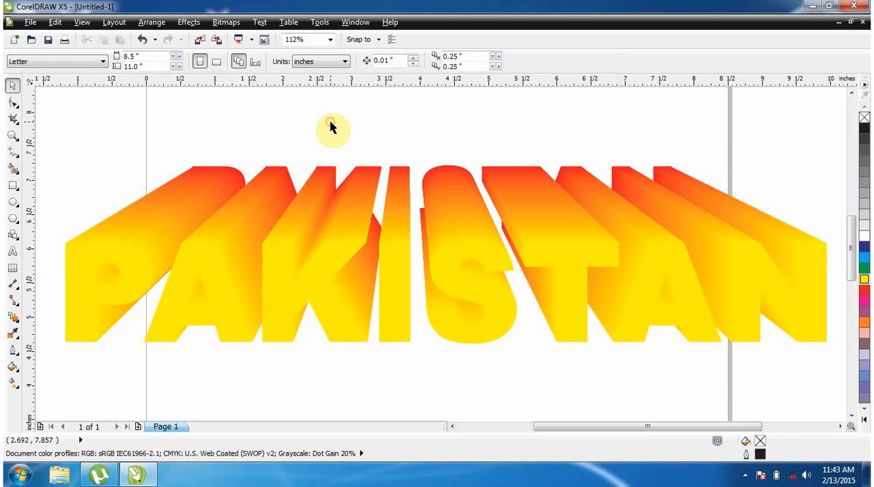
Give the yellow front PAKISTAN text a black hairline outline and deselect it
click(326, 283)
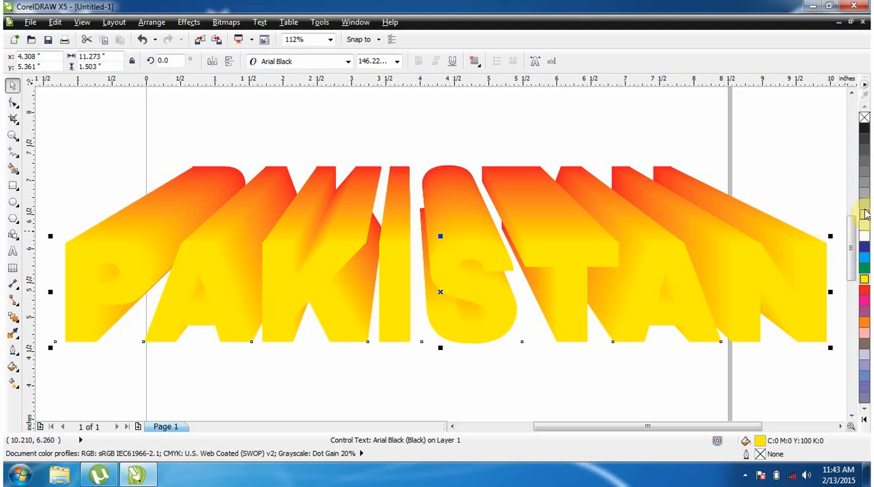
right_click(864, 131)
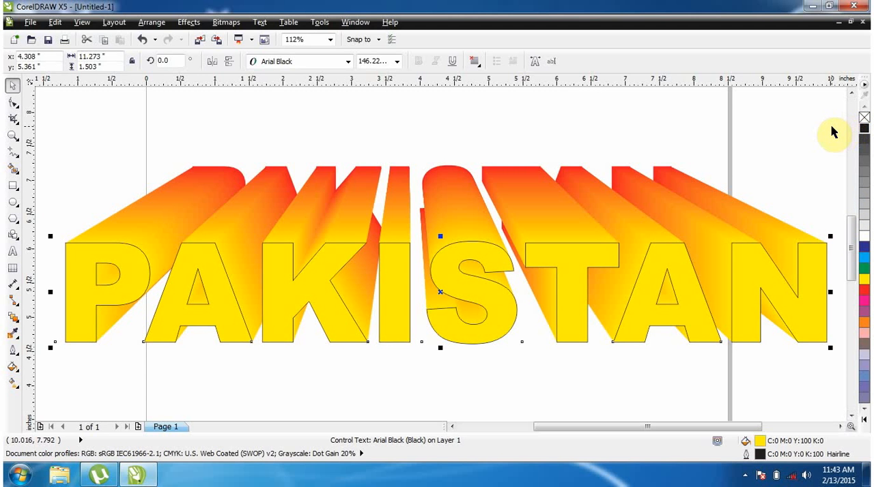
click(698, 125)
scroll(580, 197, down, 3)
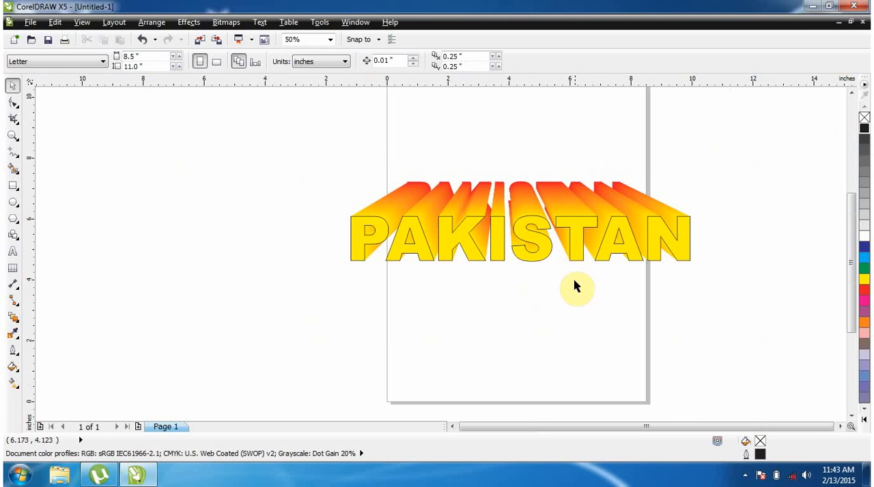
click(573, 279)
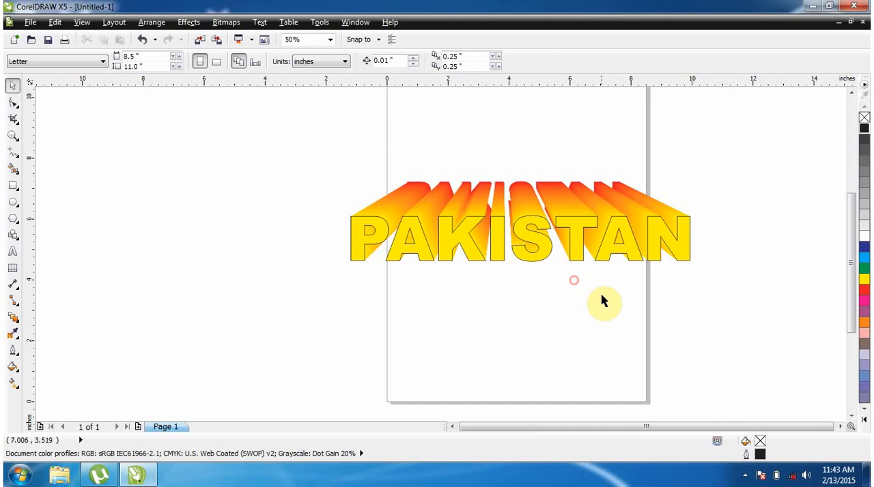
Move the outlined front text down and to the right, bring it back to about x 4.46, y 4.9 inches, and deselect it
click(575, 228)
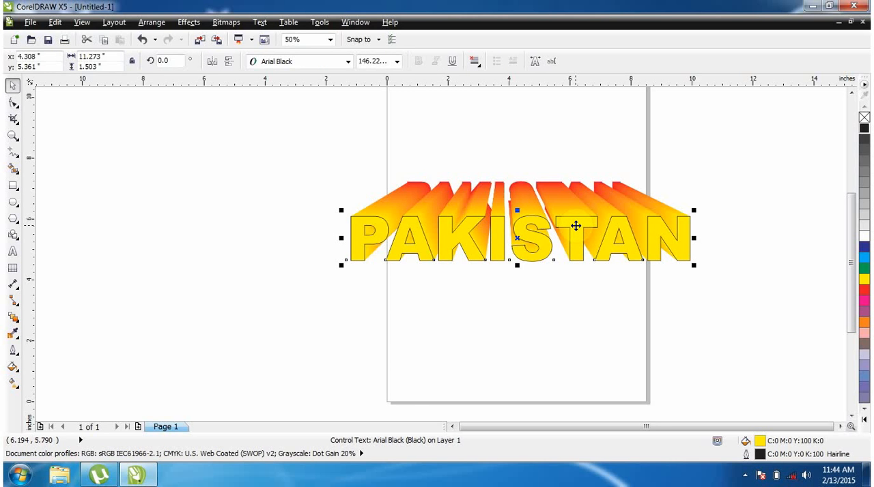
drag(577, 224, 670, 287)
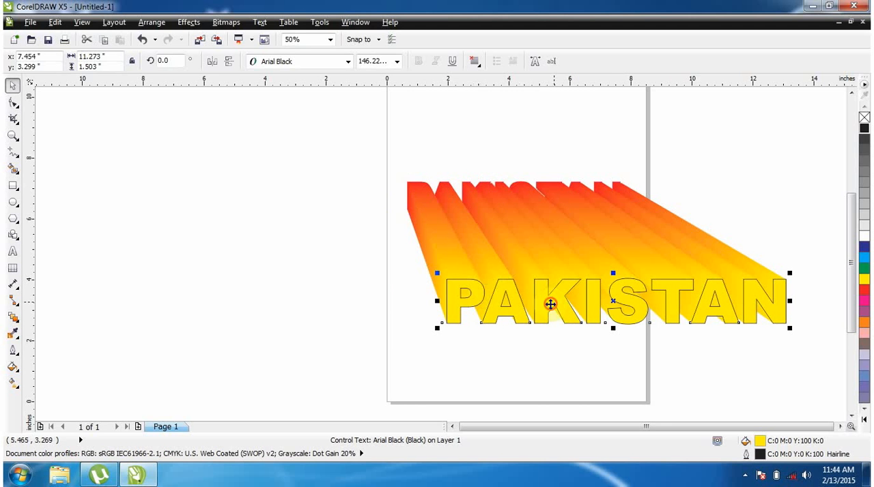
drag(551, 305, 462, 256)
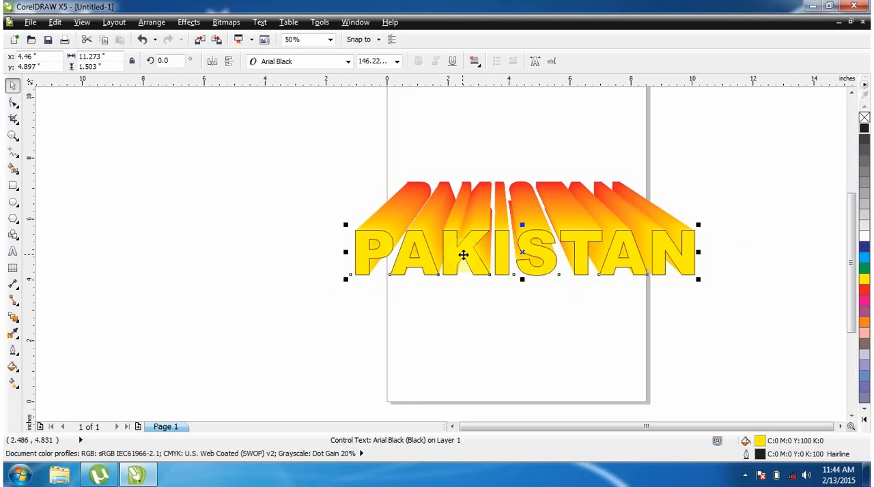
click(302, 171)
Select the whole PAKISTAN blend, move it about 0.5 inch right and 0.4 inch up, and group it
drag(269, 132, 729, 320)
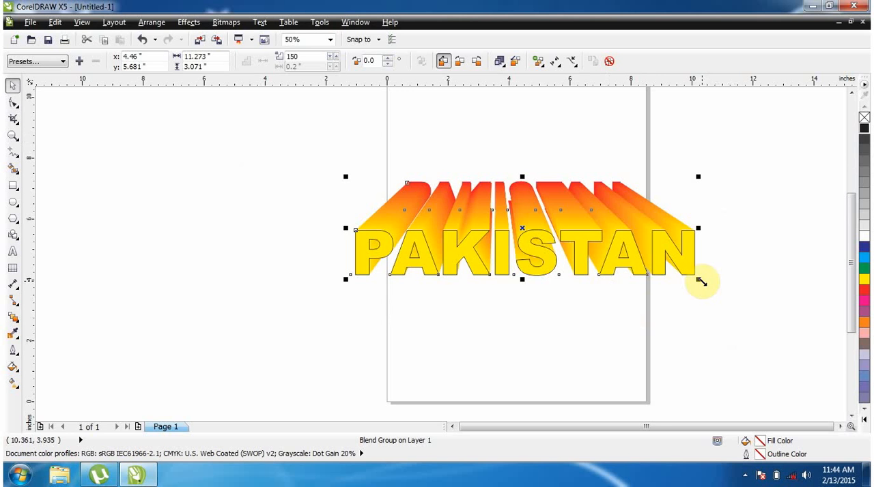
mouse_move(534, 243)
mouse_down()
mouse_move(555, 203)
mouse_move(514, 228)
mouse_move(575, 232)
mouse_move(537, 235)
mouse_up()
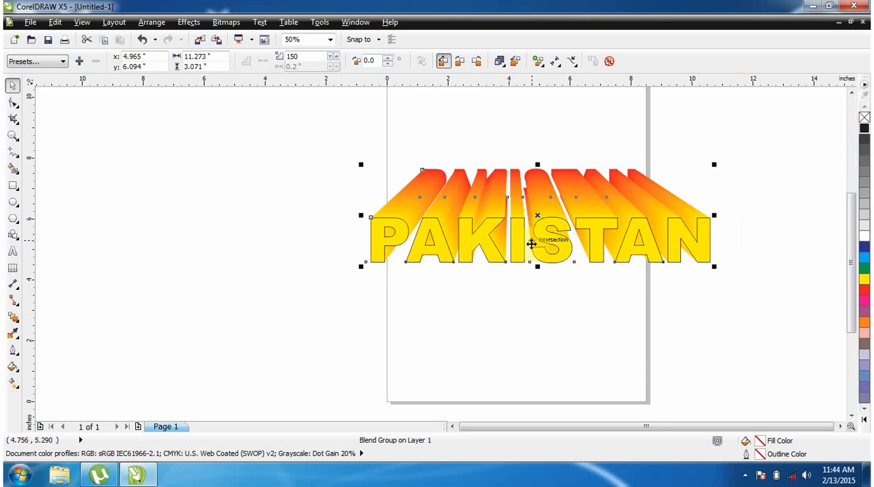
key(ctrl+g)
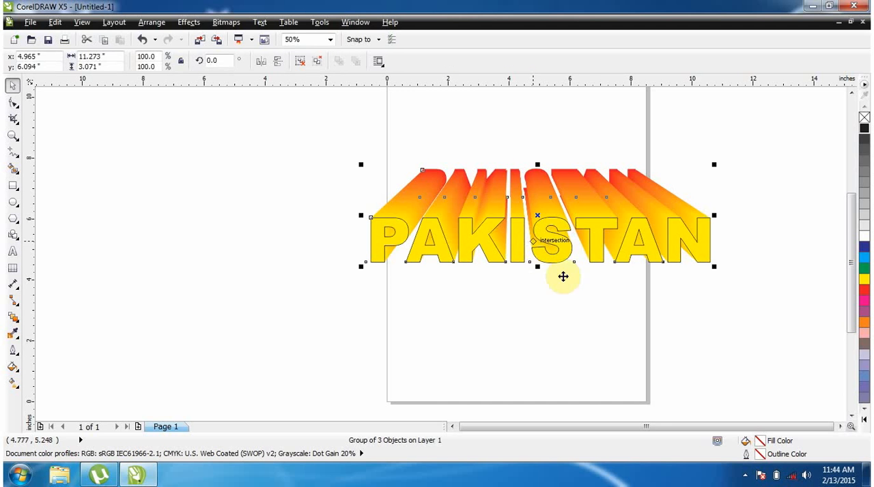
click(616, 312)
Move the grouped PAKISTAN artwork around the page as one object, leaving its centre at about x 3.4, y 5.5 inches
drag(592, 260, 458, 294)
drag(573, 303, 768, 253)
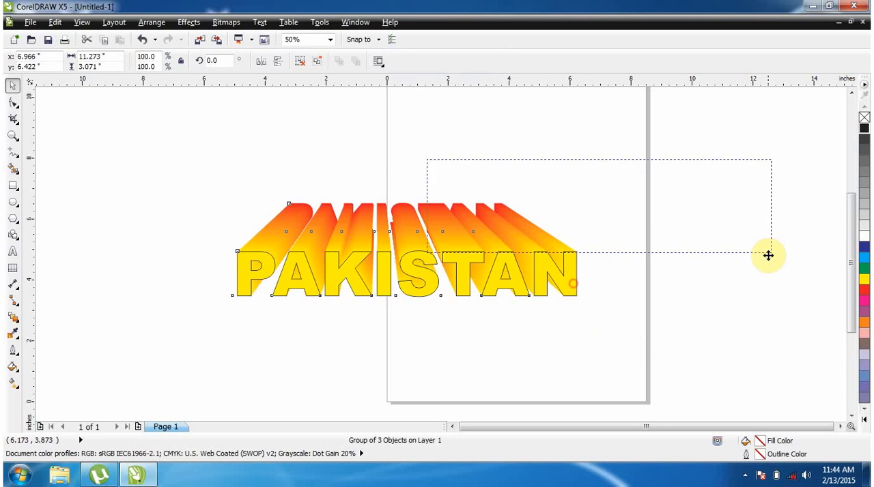
click(737, 310)
drag(666, 258, 561, 298)
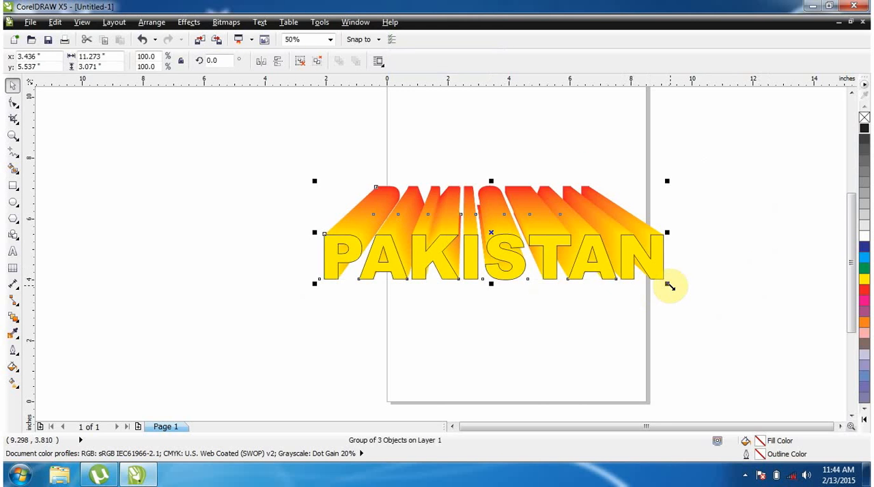
Scale the PAKISTAN group to about 69% around its centre, move it up within the page width, and deselect it
drag(668, 284, 618, 300)
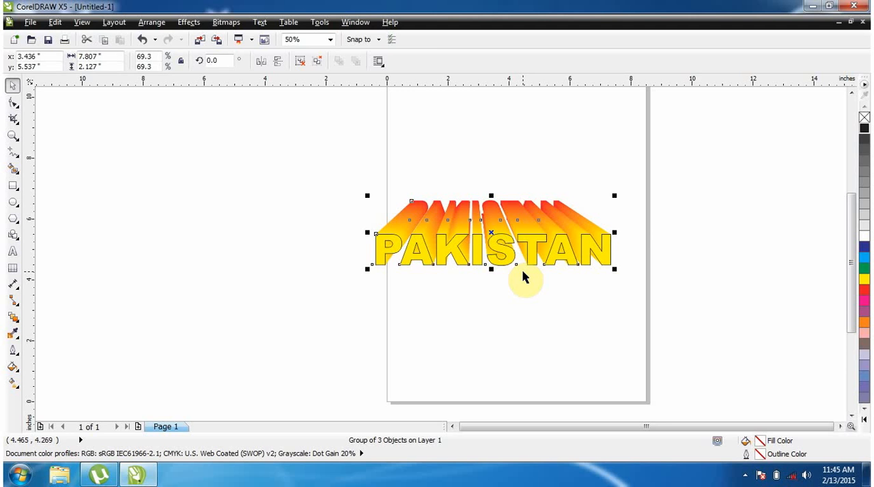
drag(511, 256, 524, 234)
click(554, 277)
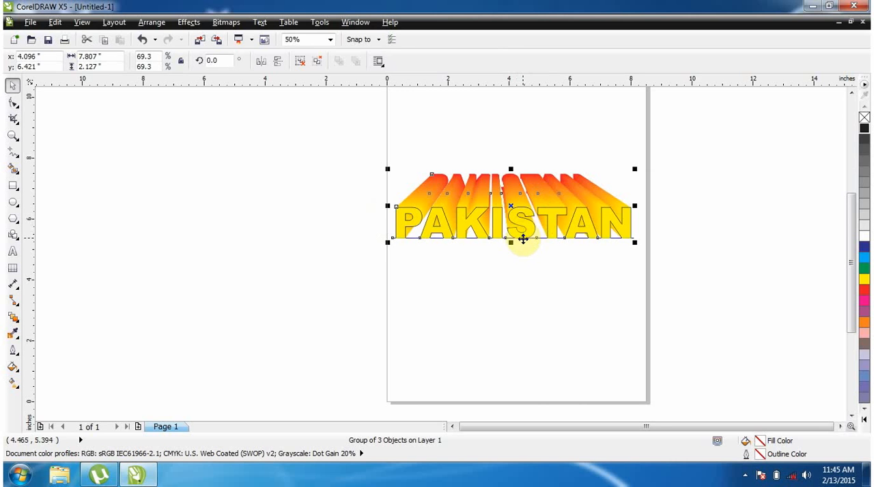
click(515, 276)
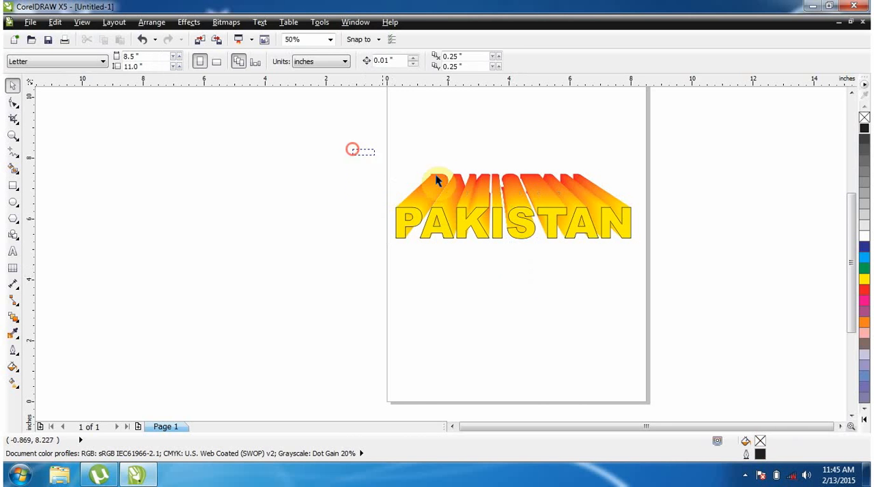
drag(352, 149, 650, 276)
click(567, 308)
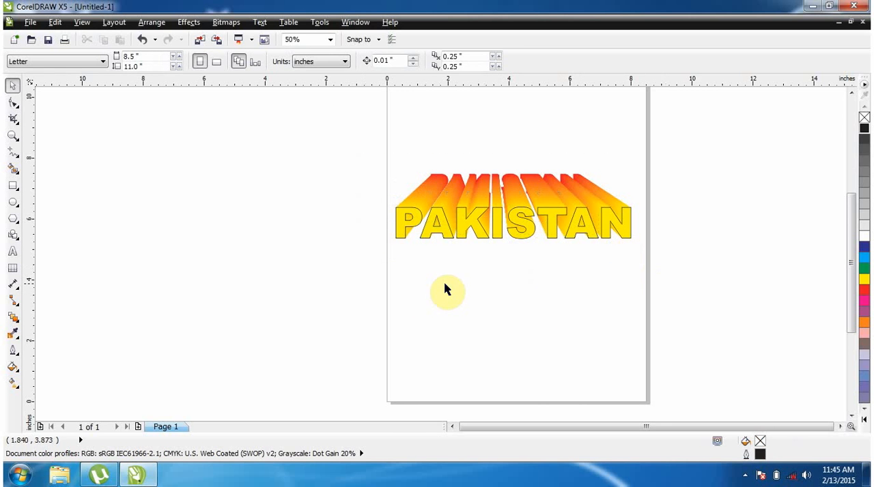